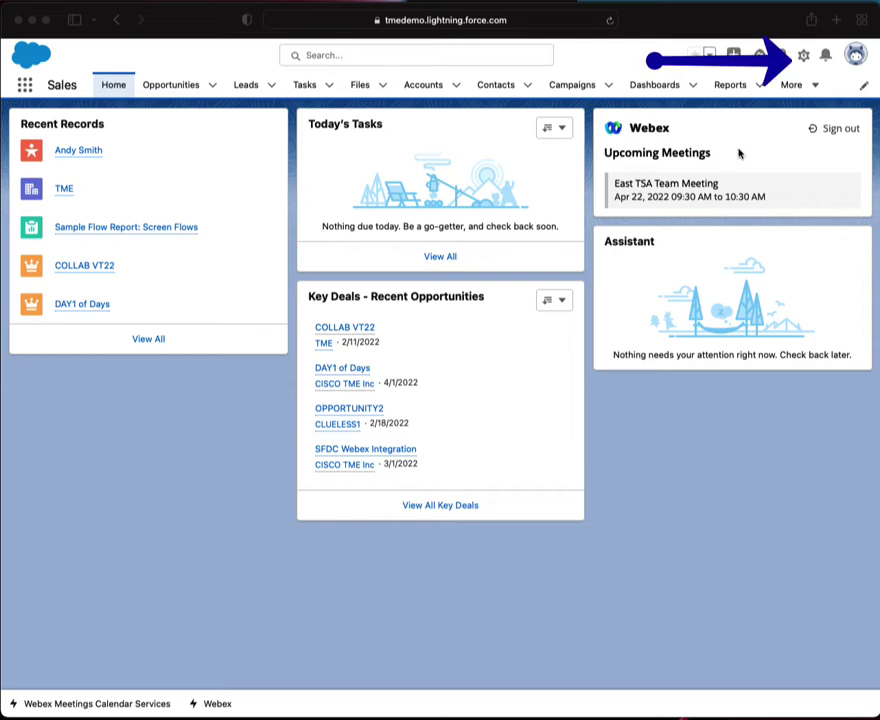
# Step: Show the Accounts Recently Viewed list with TME, CISCO TME Inc, FEBRUARY and CLUELESS1
pyautogui.click(803, 58)
pyautogui.click(803, 58)
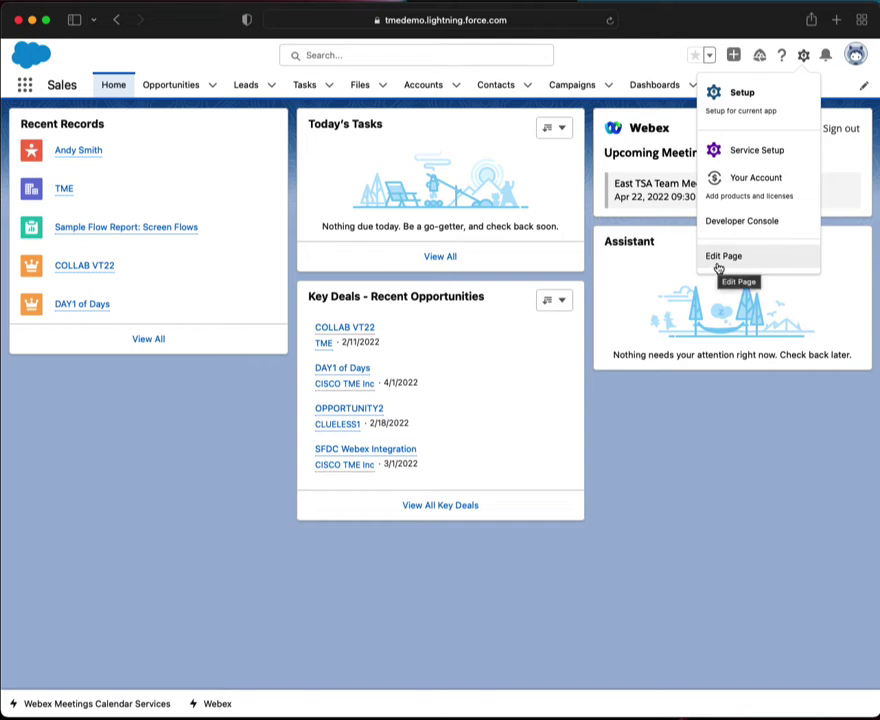
pyautogui.click(144, 663)
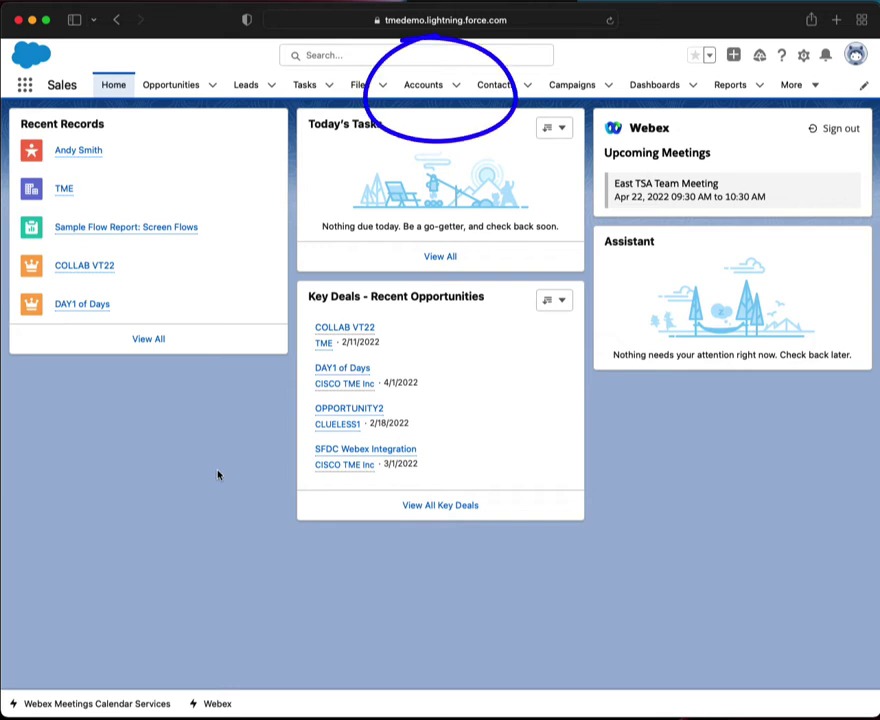
pyautogui.click(425, 86)
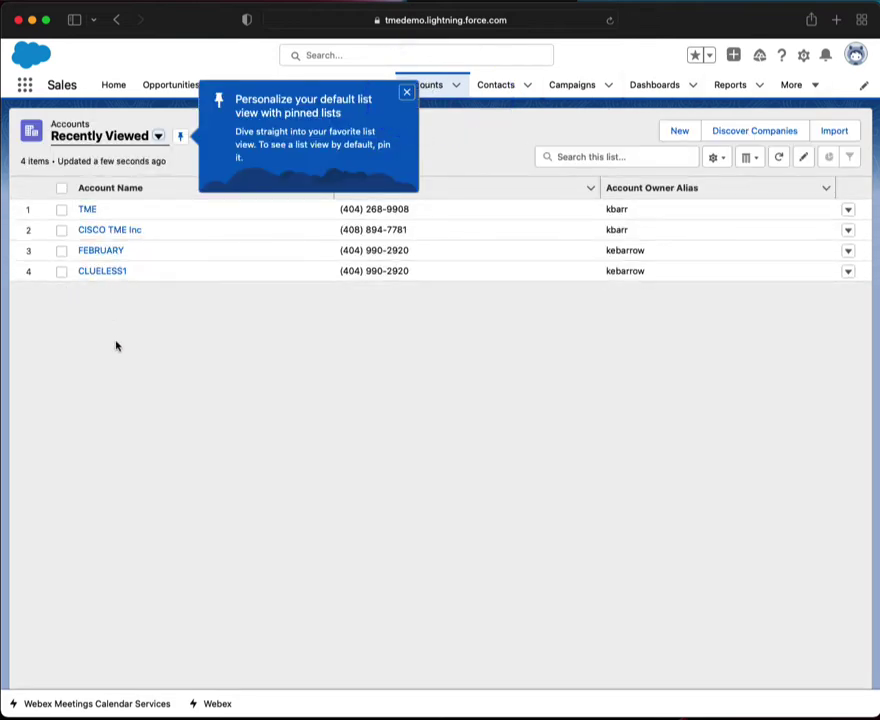
pyautogui.click(804, 57)
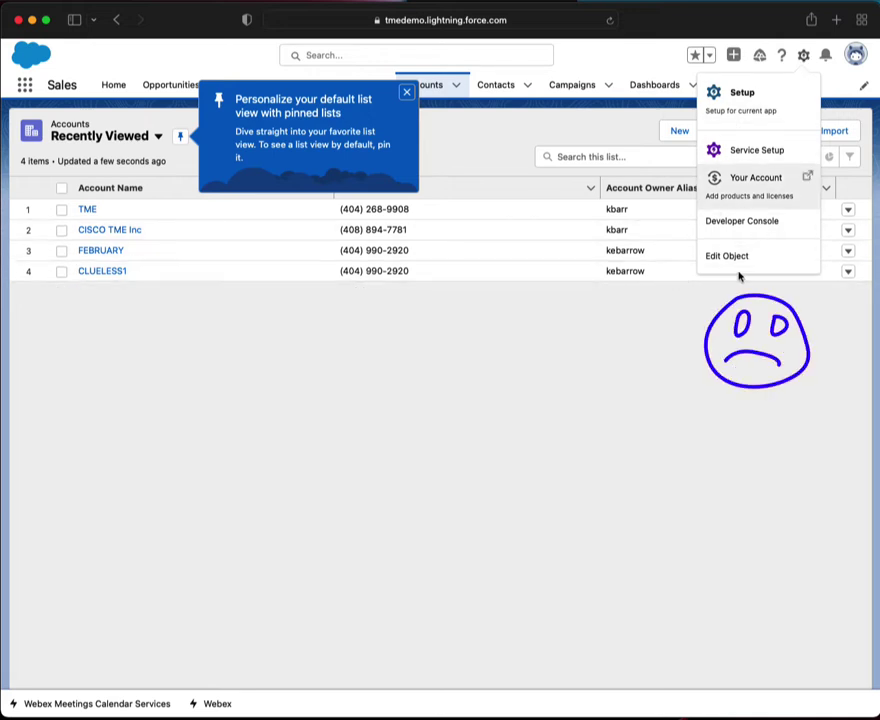
pyautogui.click(540, 354)
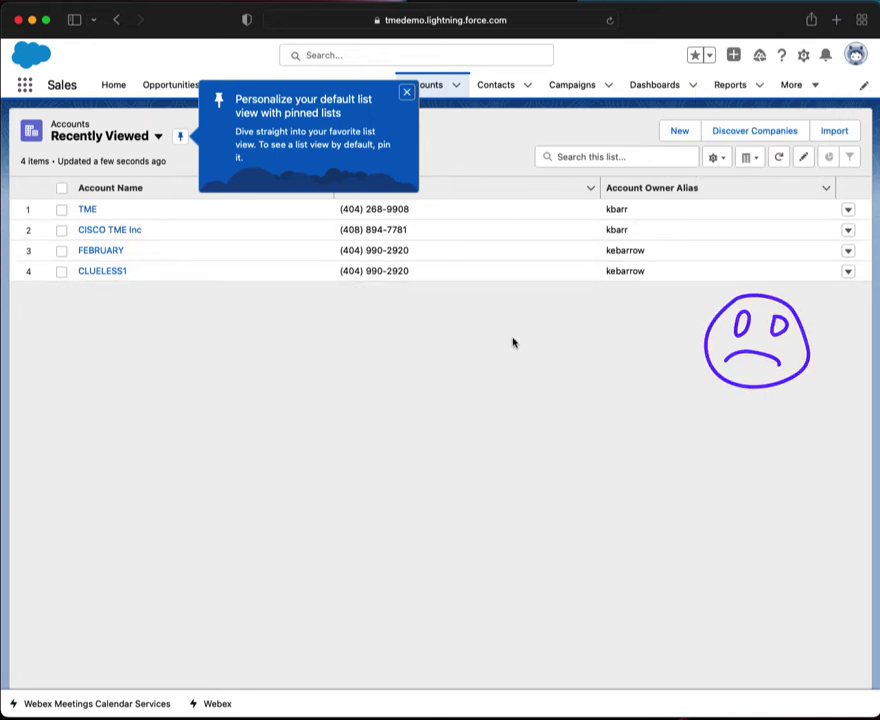
# Step: Open the TME account and launch Edit Page from the Setup gear to edit it in Lightning App Builder
pyautogui.click(88, 210)
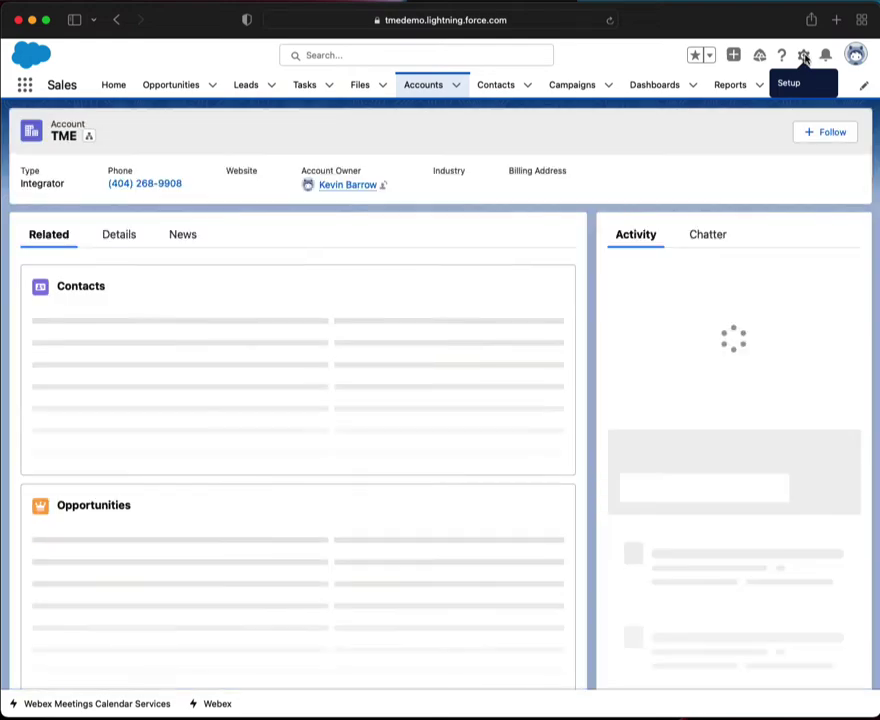
pyautogui.click(805, 56)
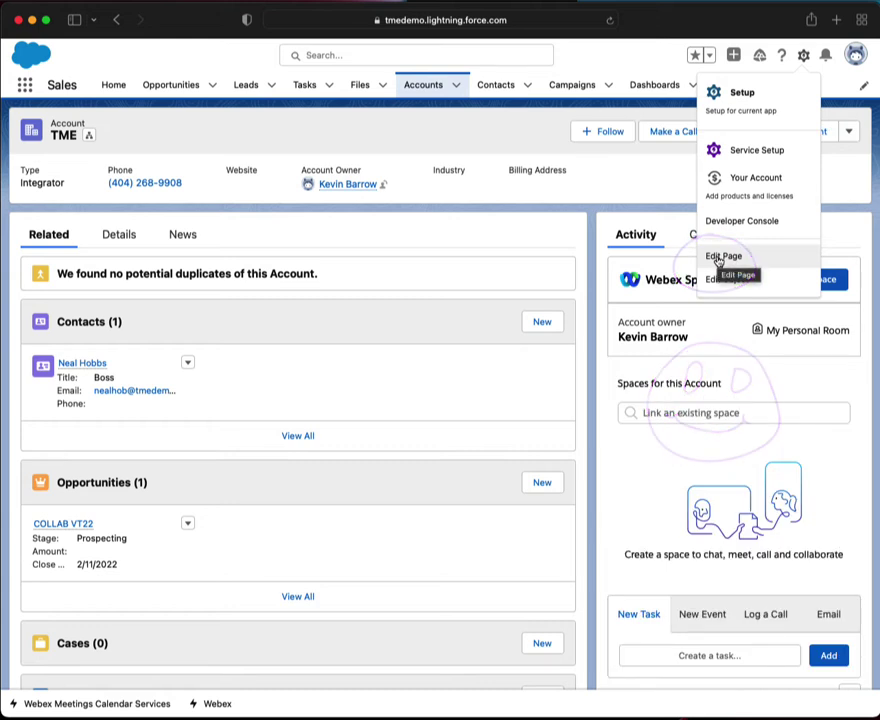
pyautogui.click(717, 258)
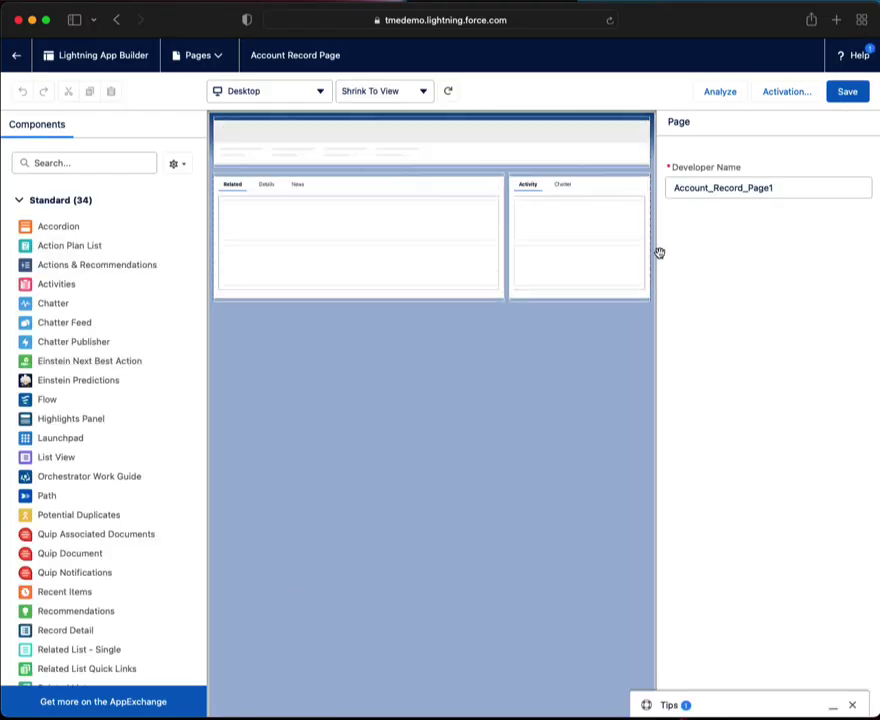
# Step: Minimise Page Analysis, find Webex Spaces under Custom - Managed components, and dismiss its warning
pyautogui.scroll(-3, 94, 354)
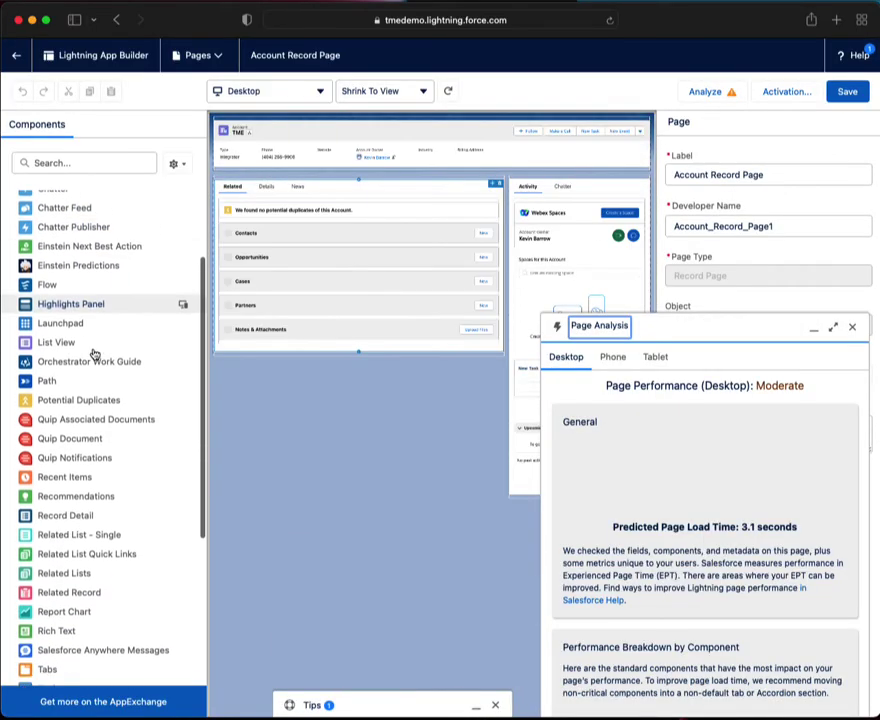
pyautogui.click(814, 328)
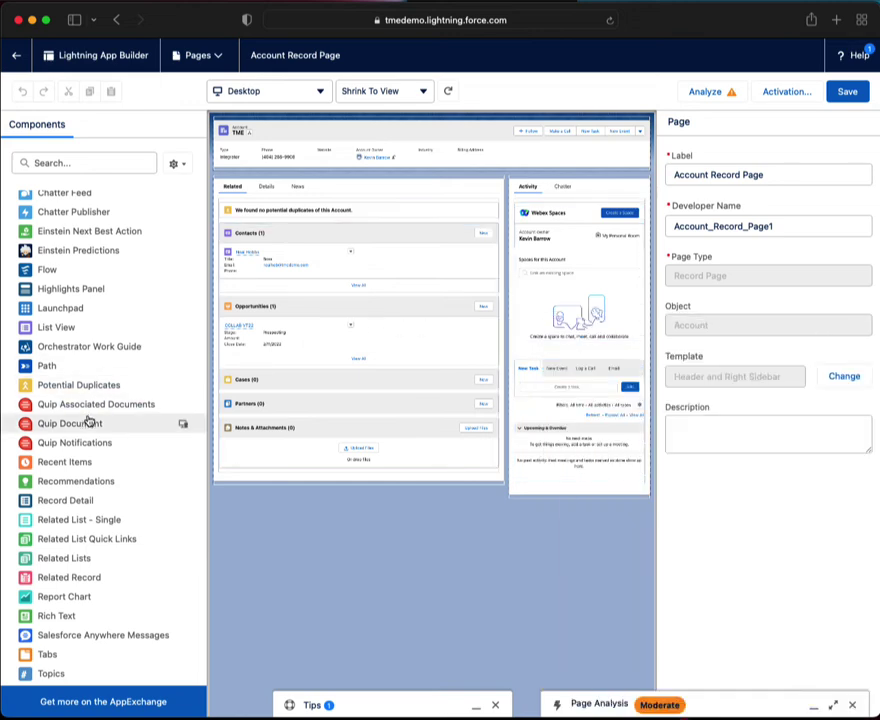
pyautogui.scroll(-5, 88, 421)
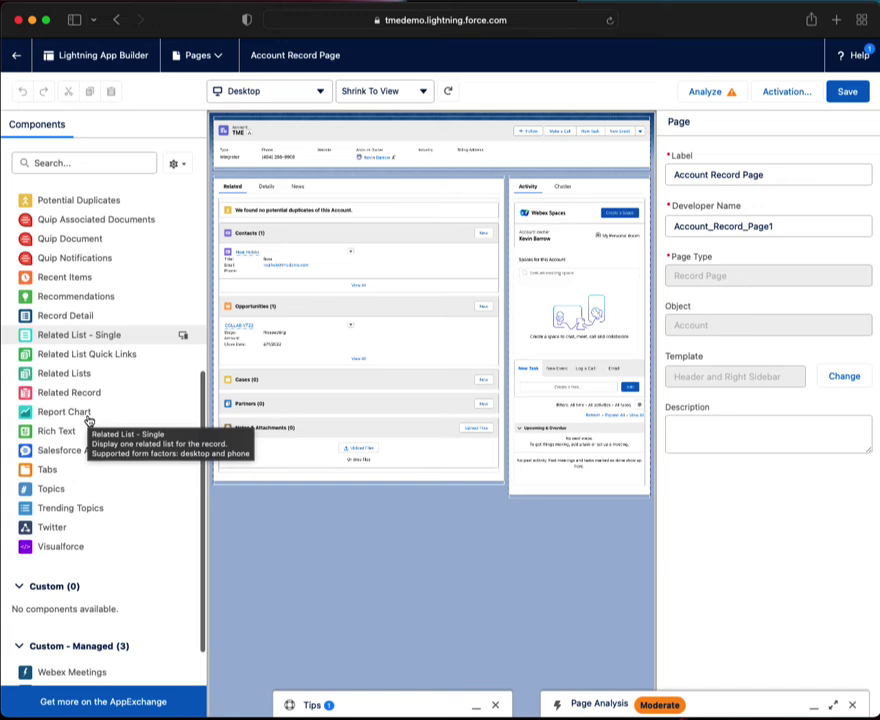
pyautogui.scroll(-2, 88, 421)
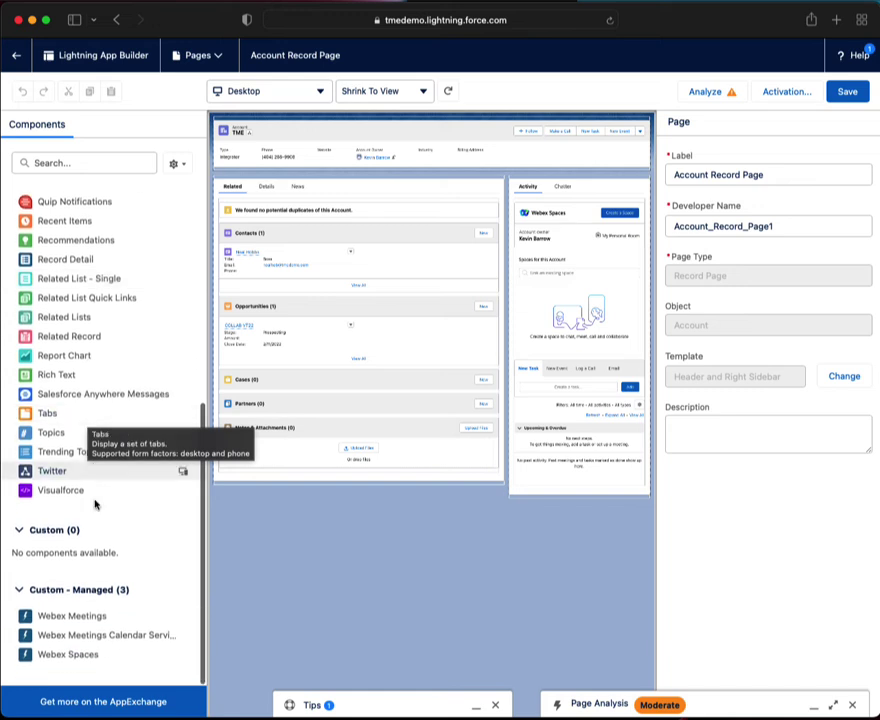
pyautogui.click(67, 655)
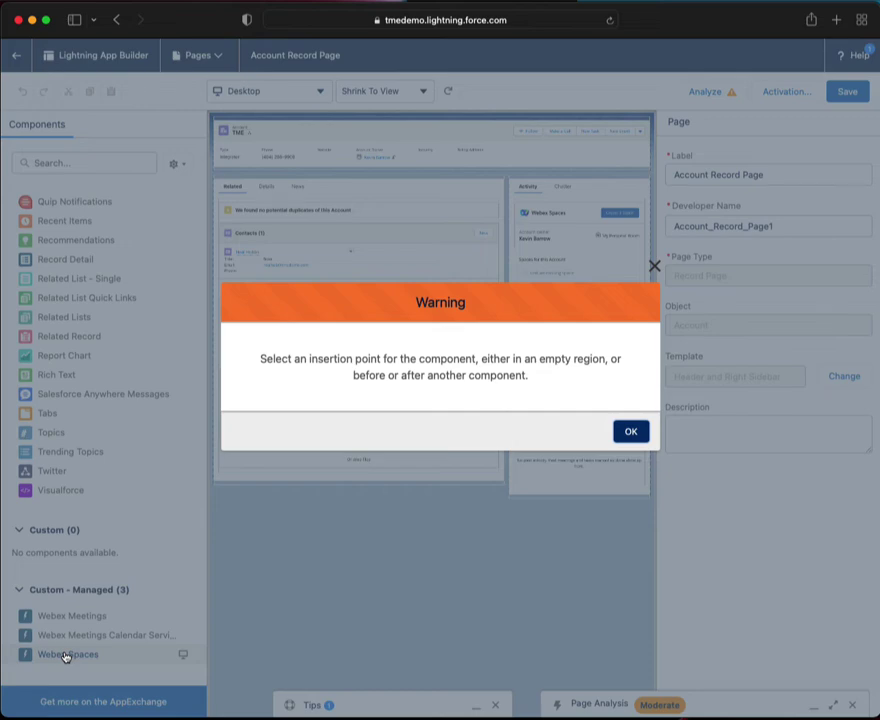
pyautogui.click(631, 431)
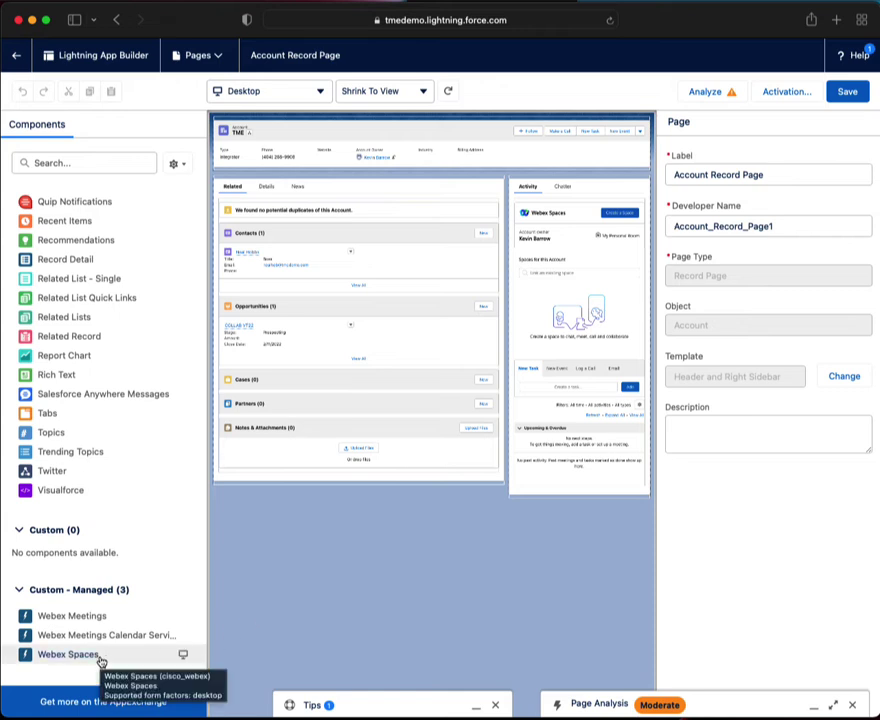
# Step: Drop Webex Spaces atop the right sidebar, delete the extra copy, and save the Account Record Page
pyautogui.moveTo(104, 659); pyautogui.dragTo(512, 184)
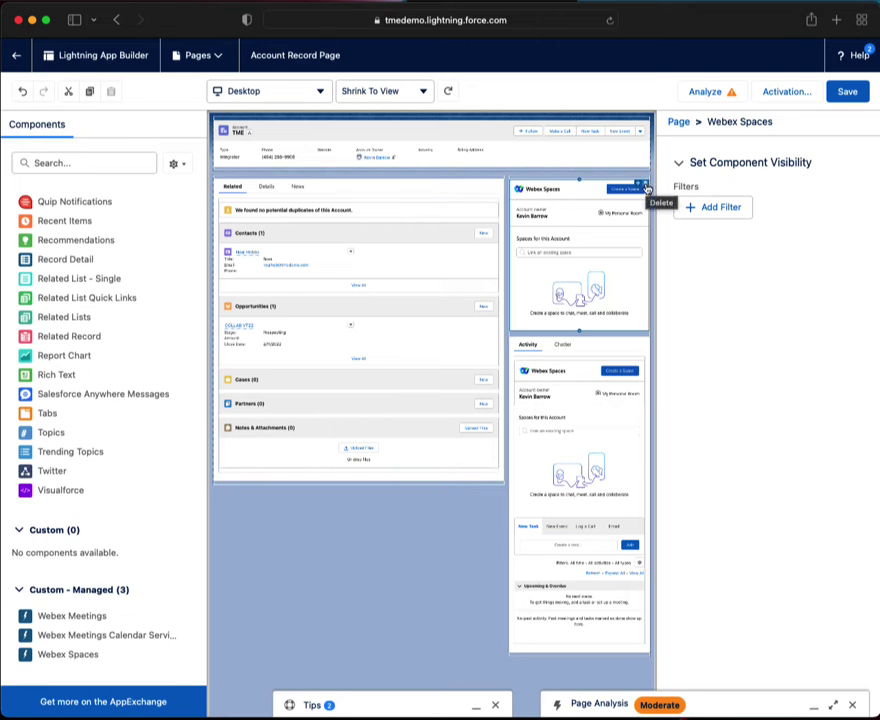
pyautogui.click(645, 186)
pyautogui.click(850, 99)
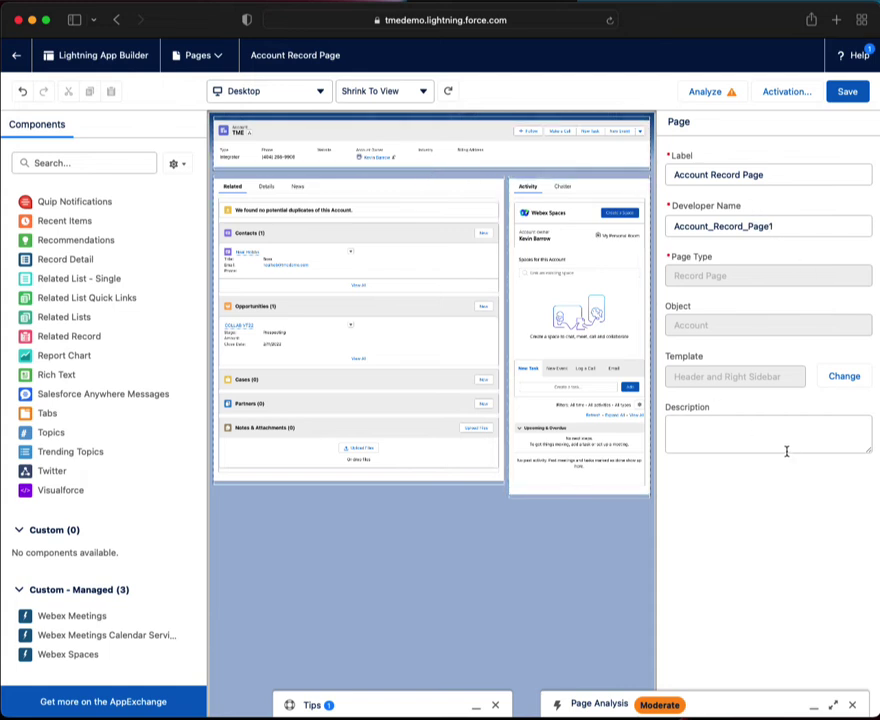
# Step: Select the Highlights Panel and start Add Action below its last action, View Website
pyautogui.click(365, 146)
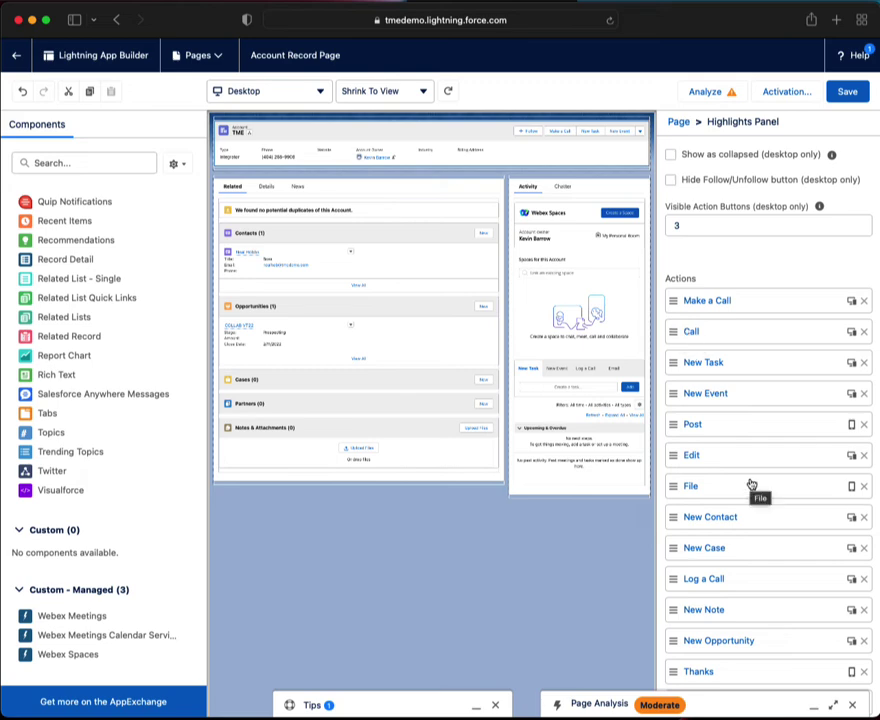
pyautogui.scroll(-1, 751, 483)
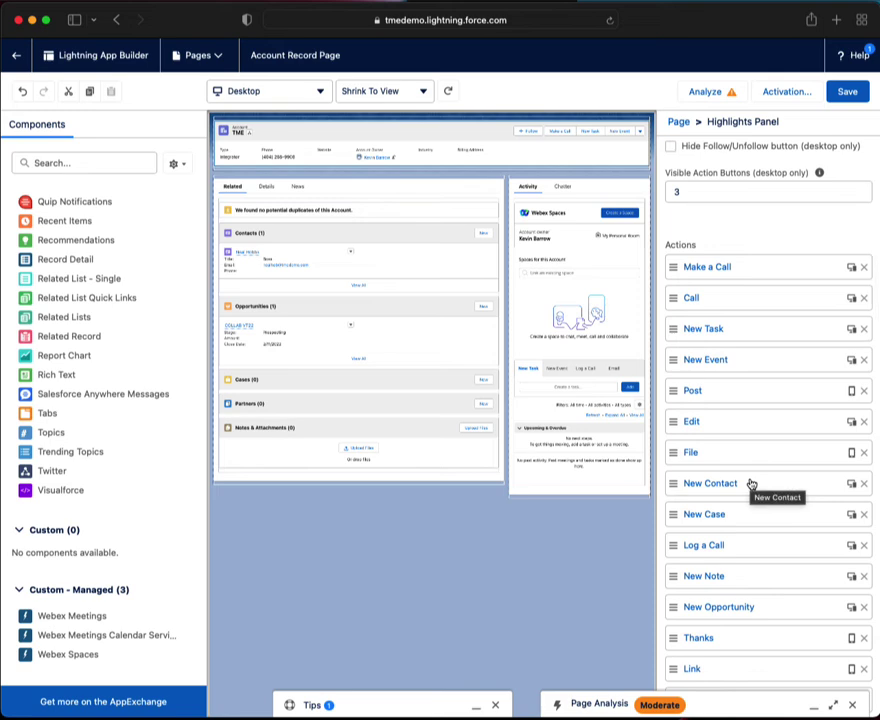
pyautogui.scroll(-5, 751, 483)
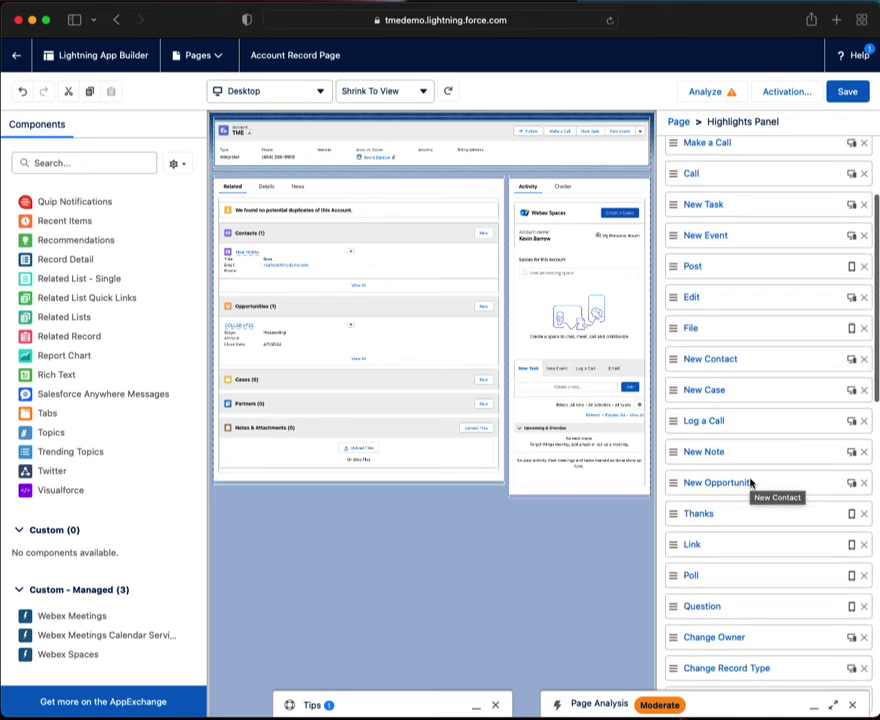
pyautogui.scroll(-9, 751, 483)
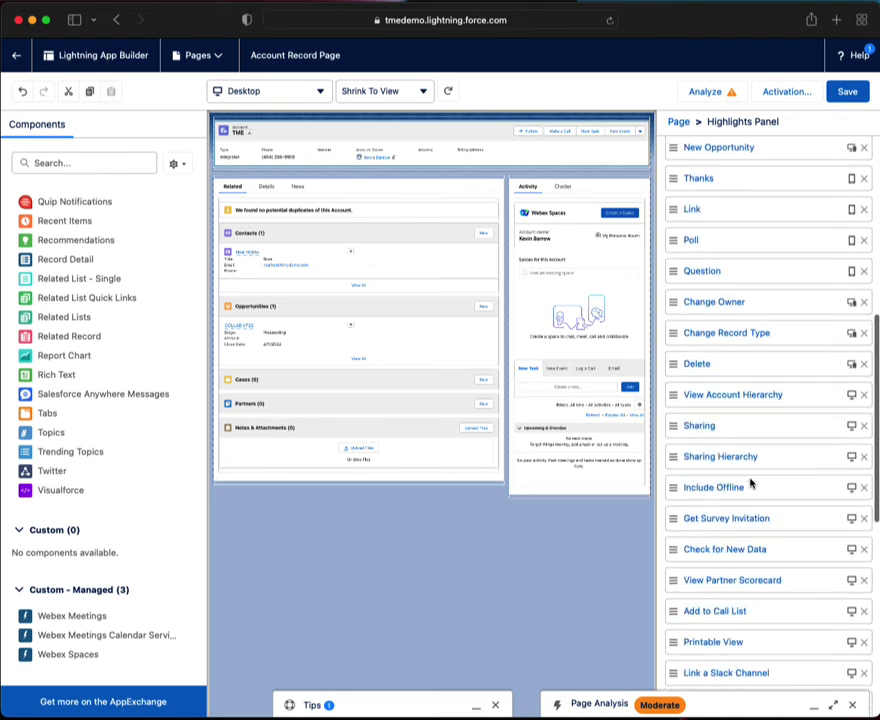
pyautogui.scroll(-7, 751, 483)
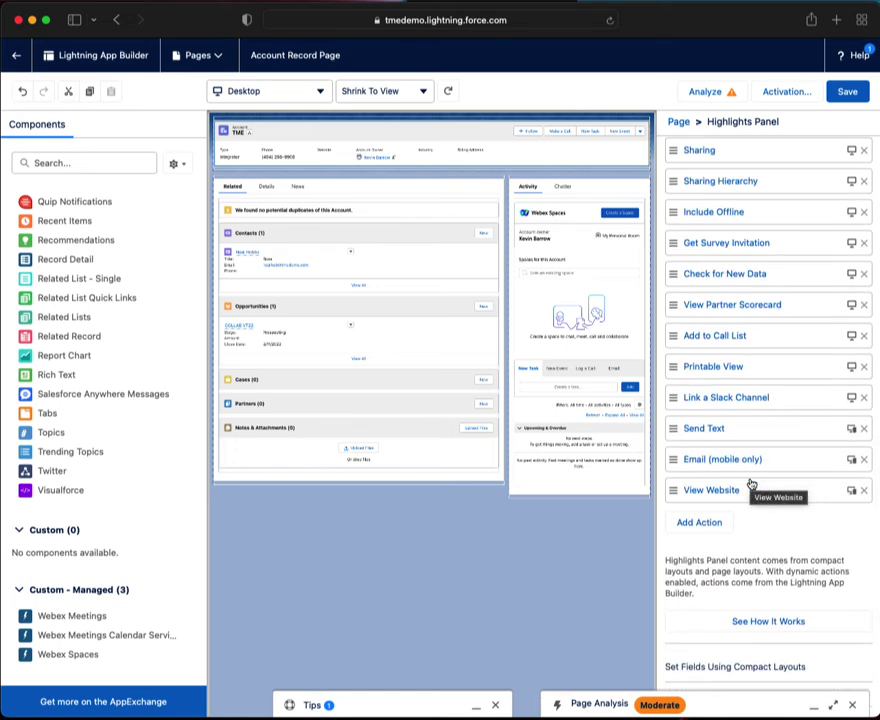
pyautogui.click(701, 522)
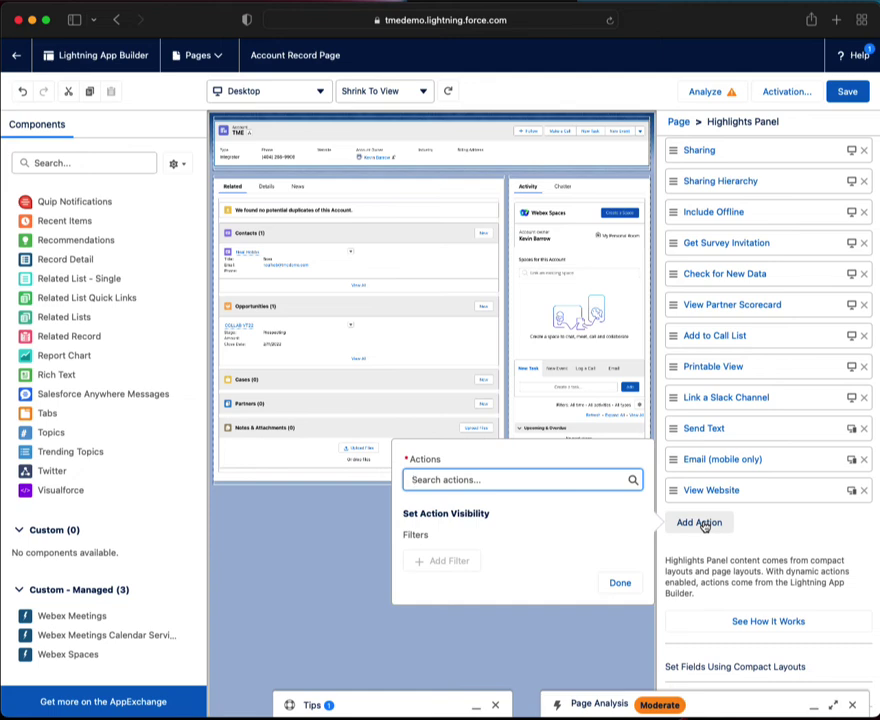
# Step: Search actions for 'c' and add the Global Action Create a Space to the Highlights Panel
pyautogui.write('cr')
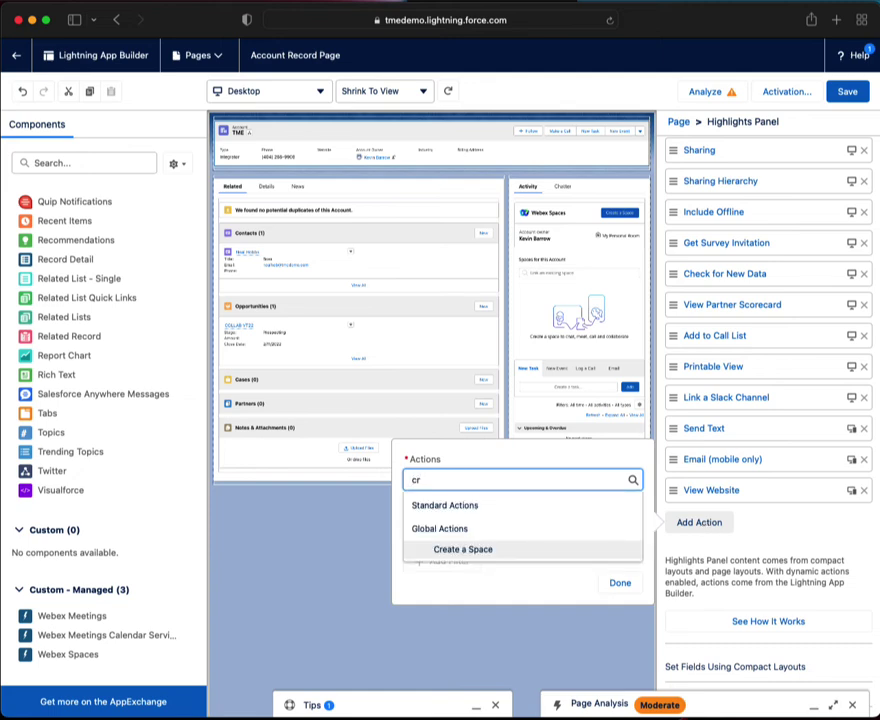
pyautogui.click(446, 552)
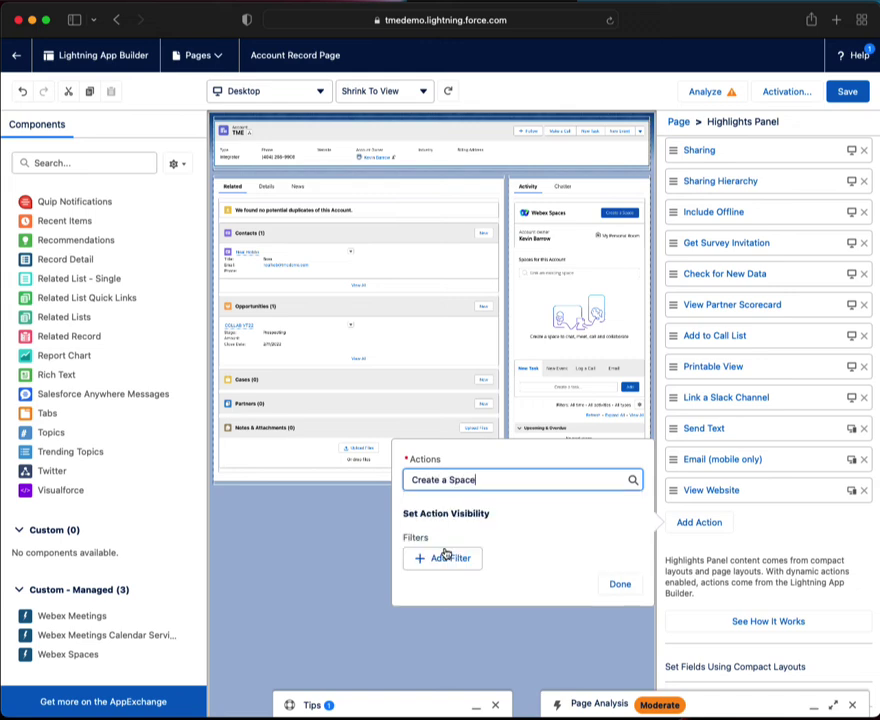
pyautogui.click(619, 585)
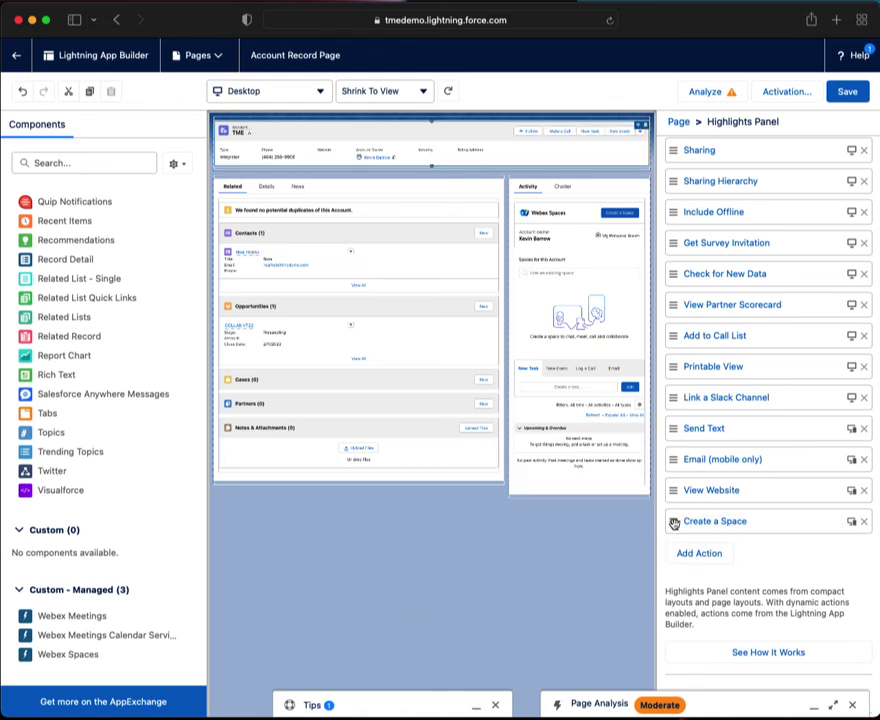
# Step: Drag Create a Space up the action list until it sits directly below Make a Call
pyautogui.moveTo(673, 523); pyautogui.dragTo(668, 168)
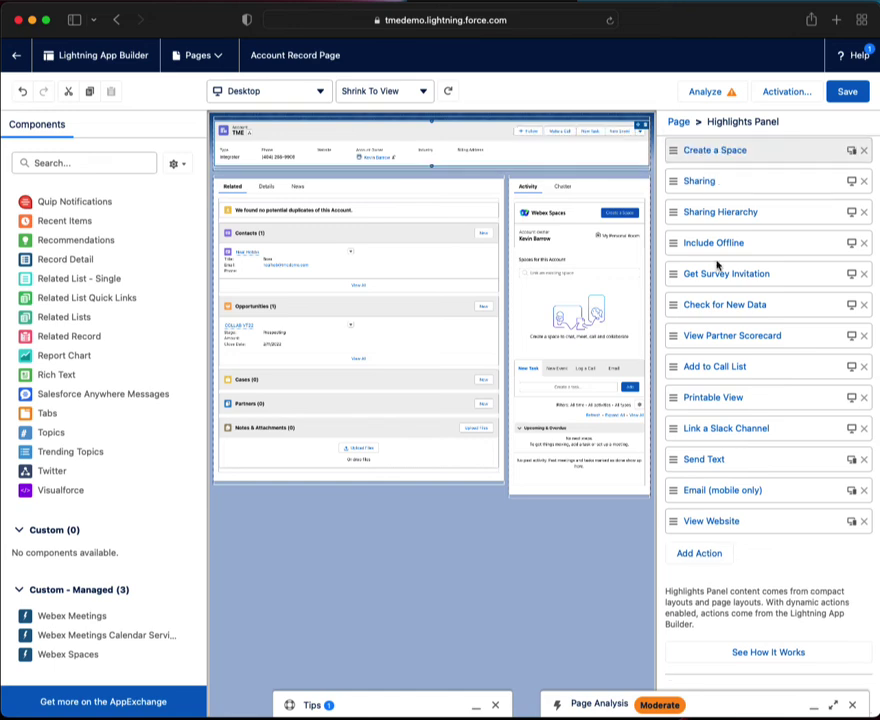
pyautogui.scroll(10, 719, 265)
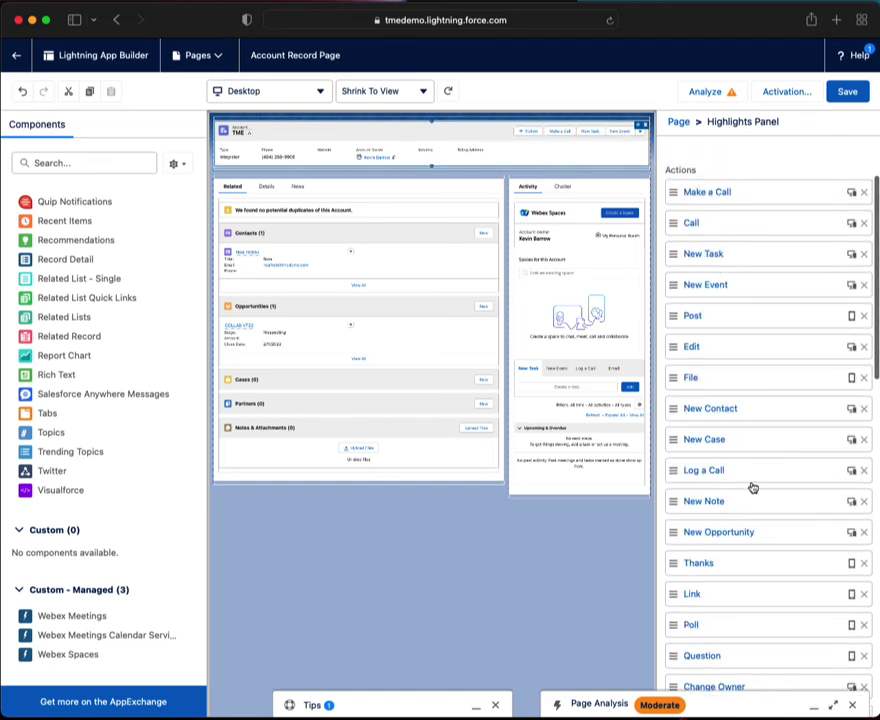
pyautogui.scroll(-3, 752, 487)
pyautogui.scroll(-2, 718, 563)
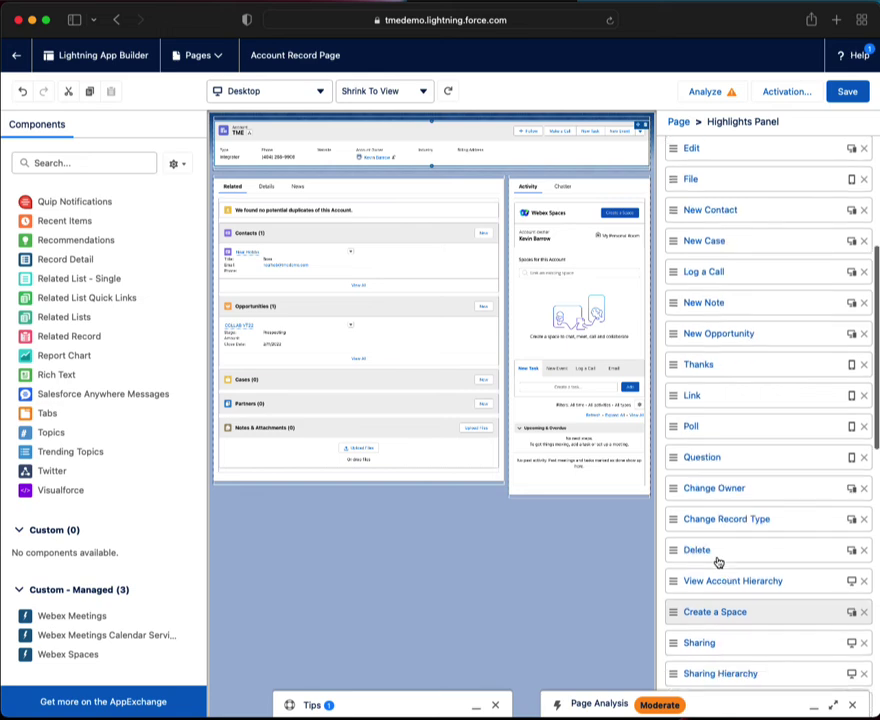
pyautogui.moveTo(672, 580); pyautogui.dragTo(672, 180)
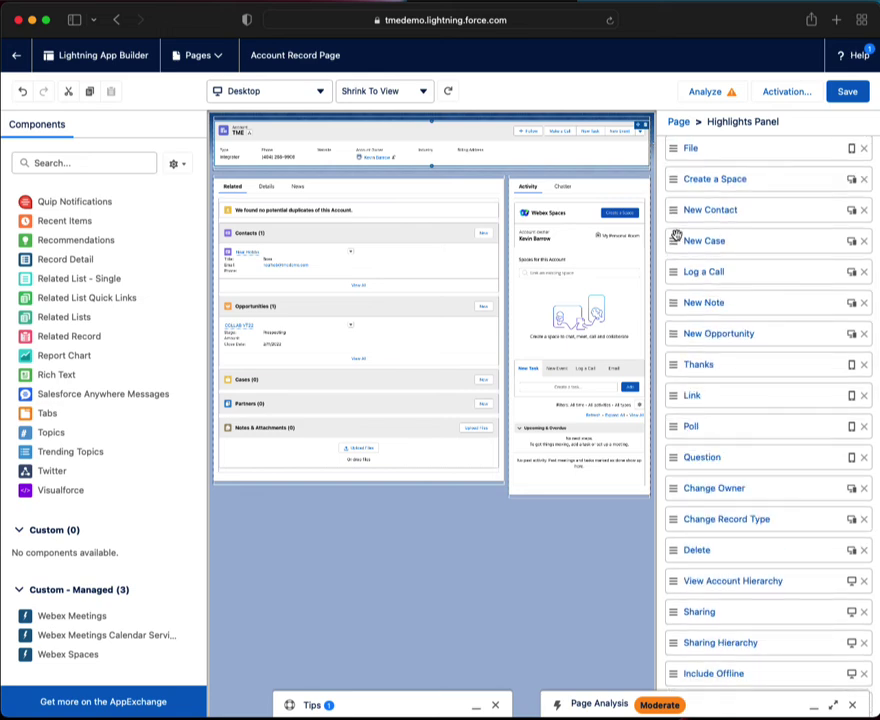
pyautogui.scroll(4, 676, 259)
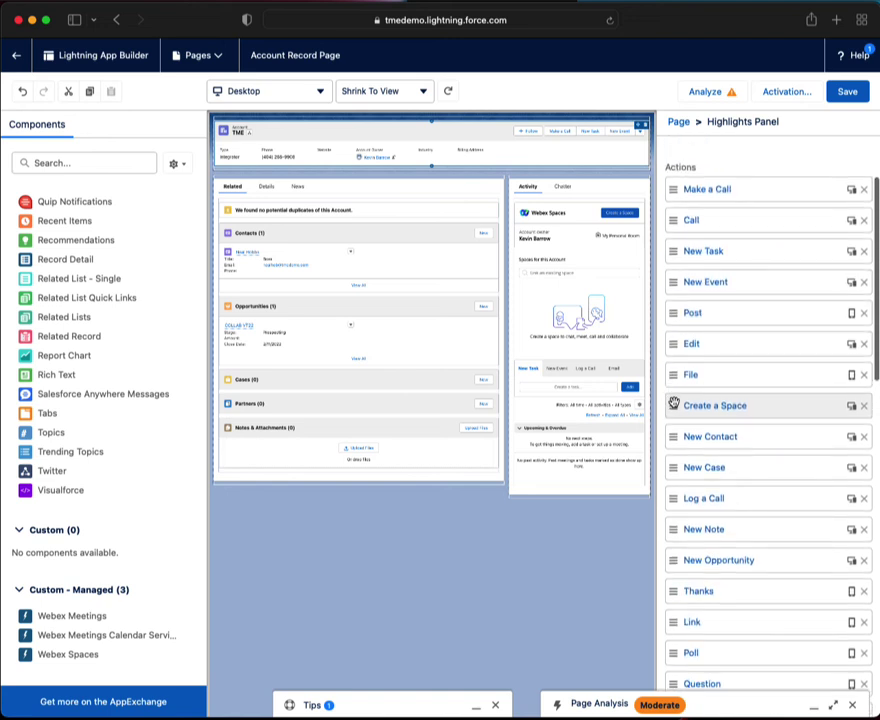
pyautogui.moveTo(672, 405); pyautogui.dragTo(668, 218)
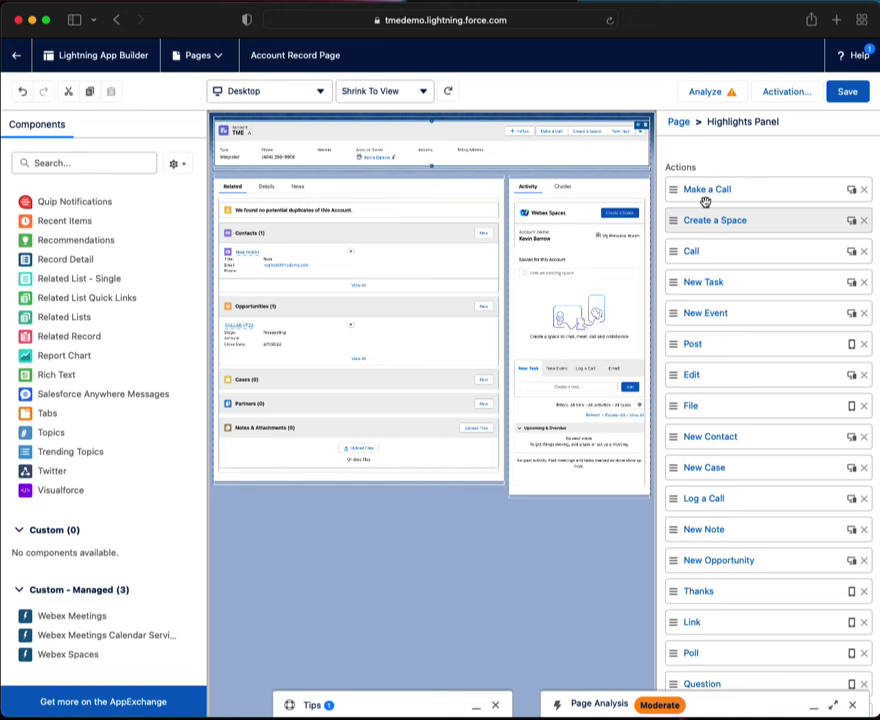
# Step: Save the Account Record Page so the header shows Create a Space beside Make a Call
pyautogui.click(847, 93)
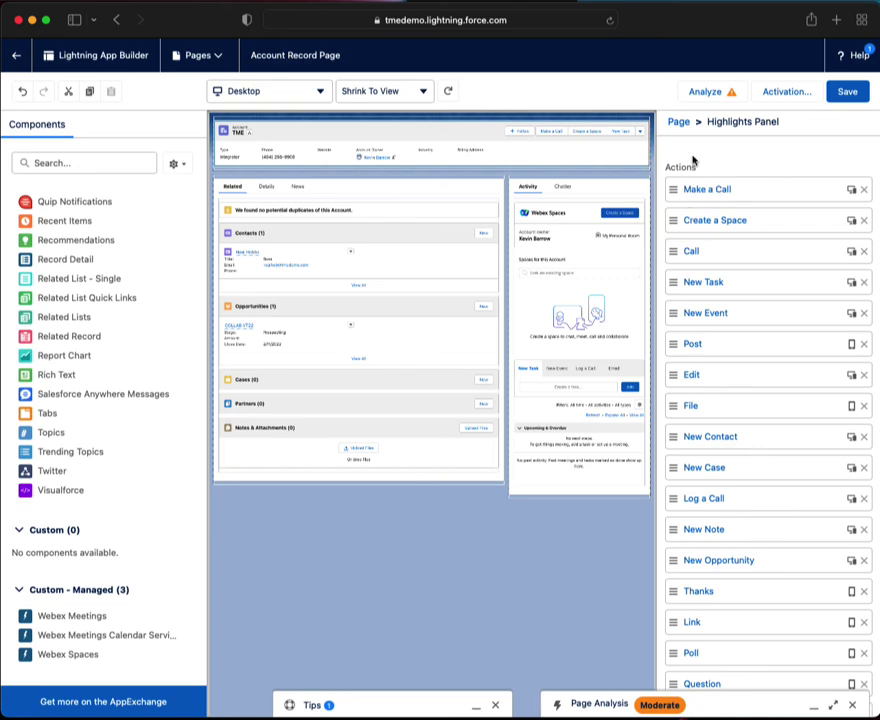
# Step: Exit App Builder to Sales and reopen the TME account from the Accounts Recently Viewed list
pyautogui.click(16, 56)
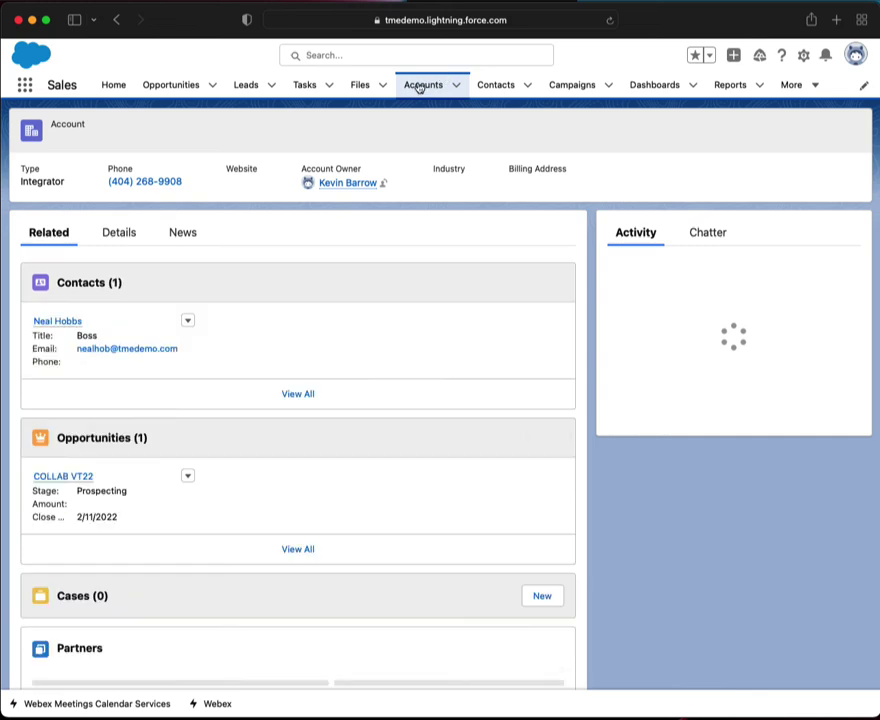
pyautogui.click(414, 87)
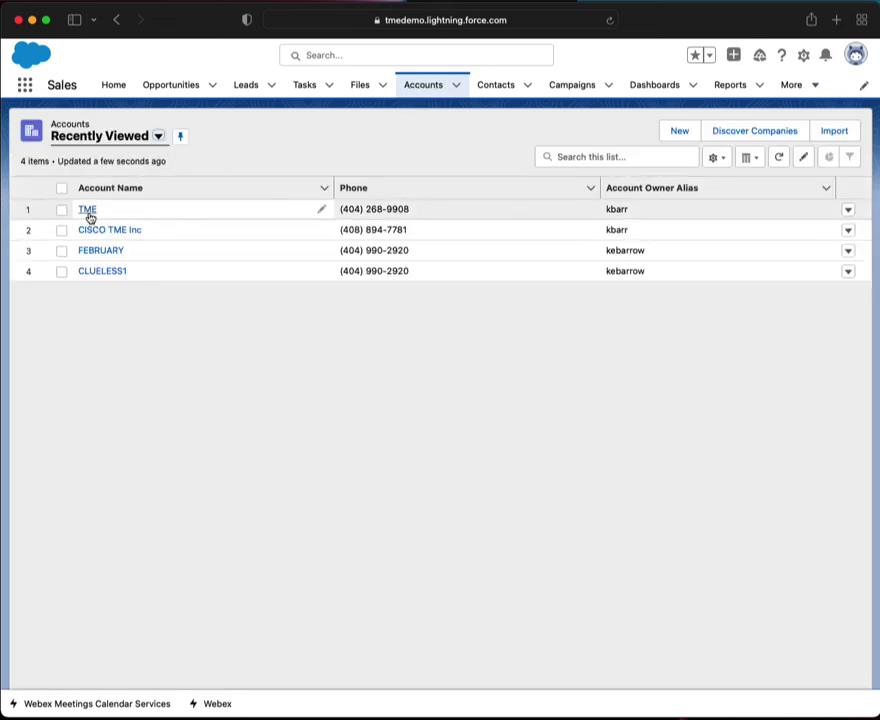
pyautogui.click(88, 213)
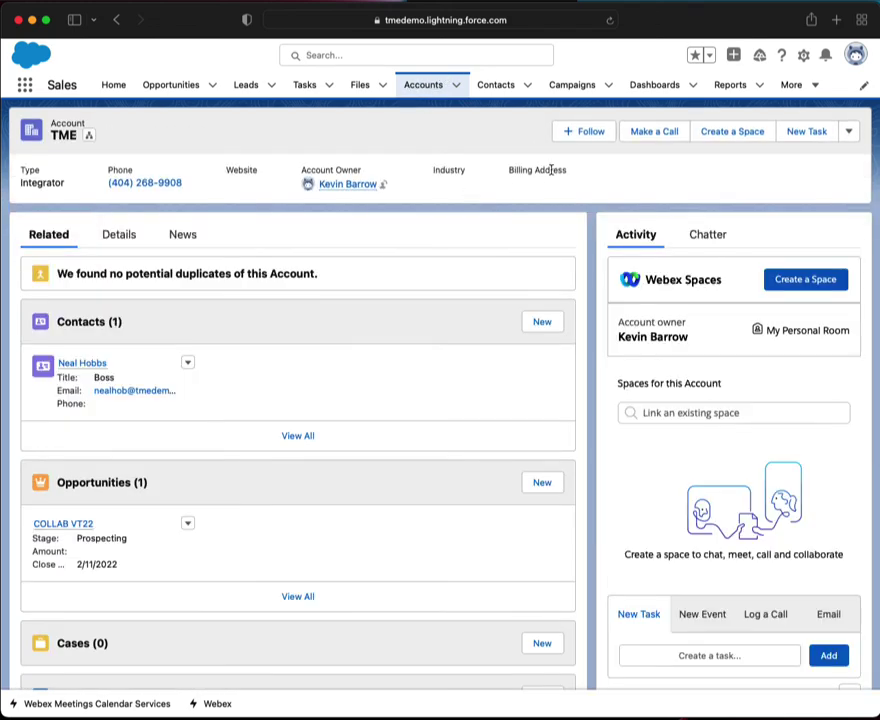